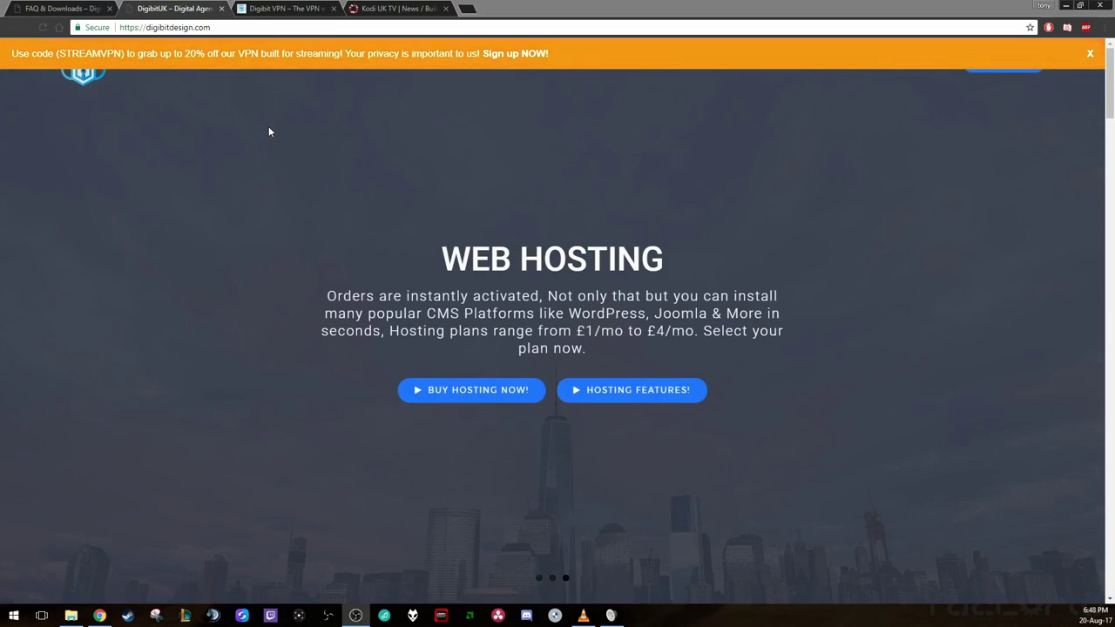
- Switch to the Digibit VPN tab to show the £2.50 monthly pricing plan
{"action": "left_click", "coordinate": [263, 8]}
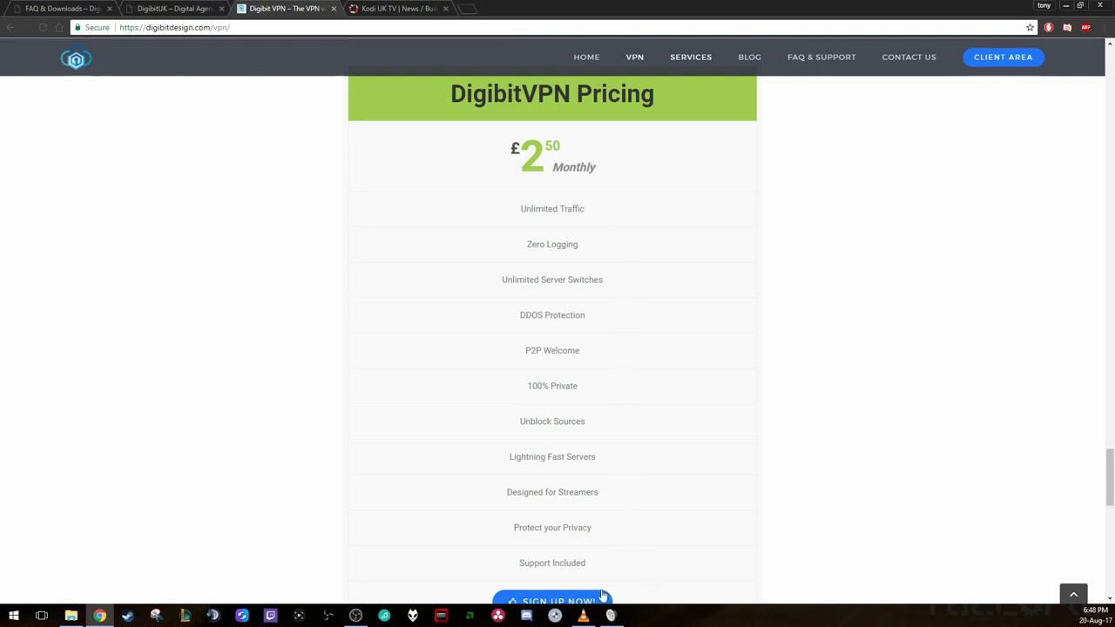
- Glance at the Kodi UK TV site, return to DigibitUK, then show the FAQ & Downloads page
{"action": "left_click", "coordinate": [372, 7]}
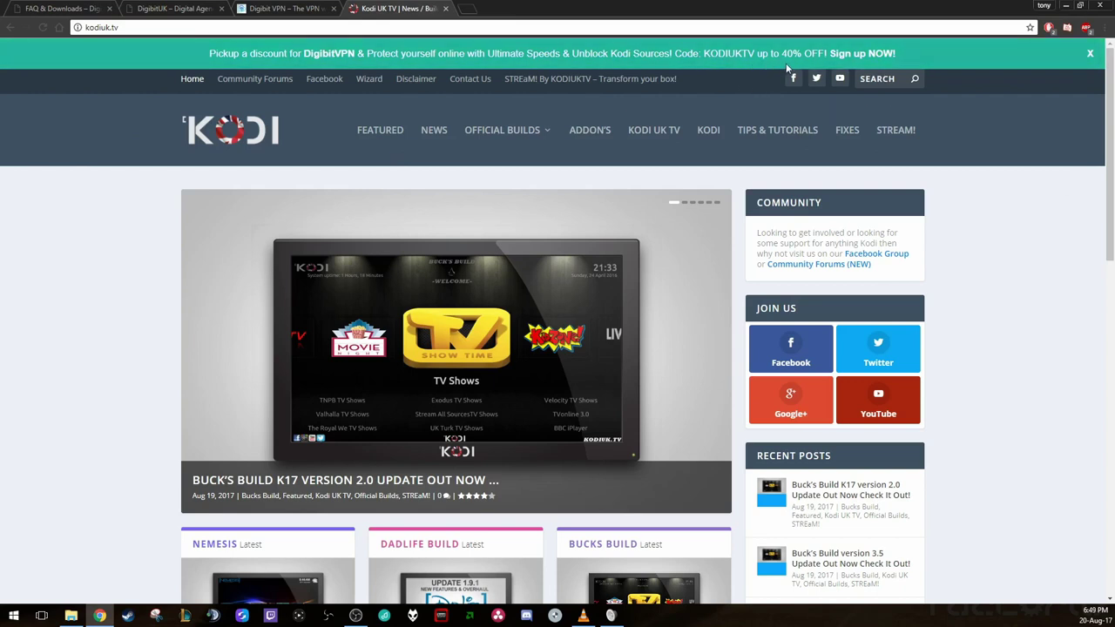
{"action": "left_click", "coordinate": [186, 9]}
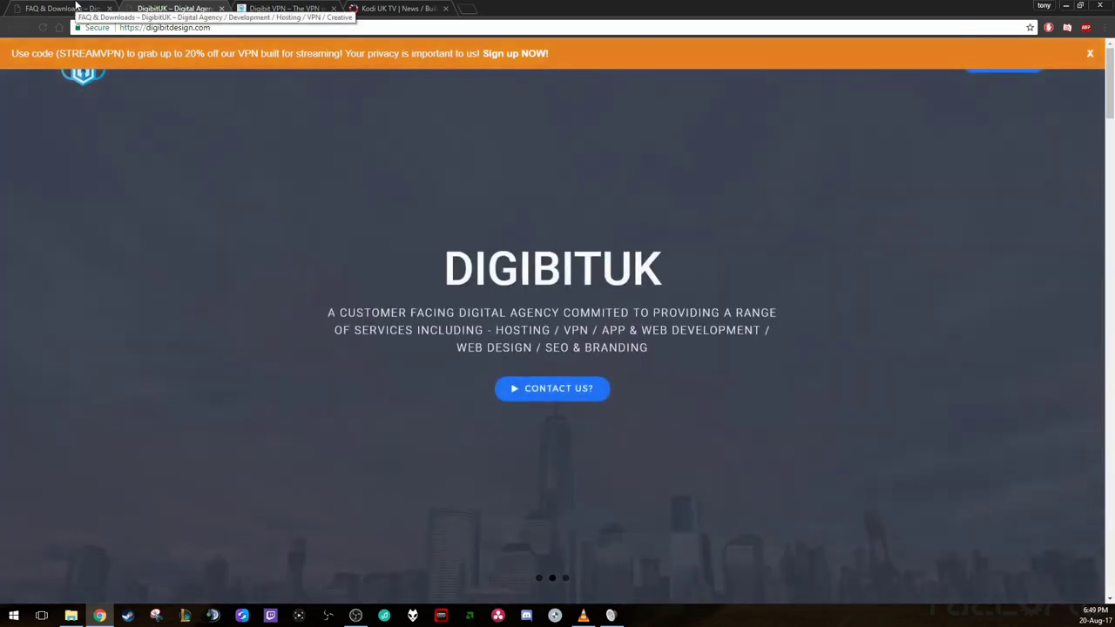
{"action": "left_click", "coordinate": [75, 7]}
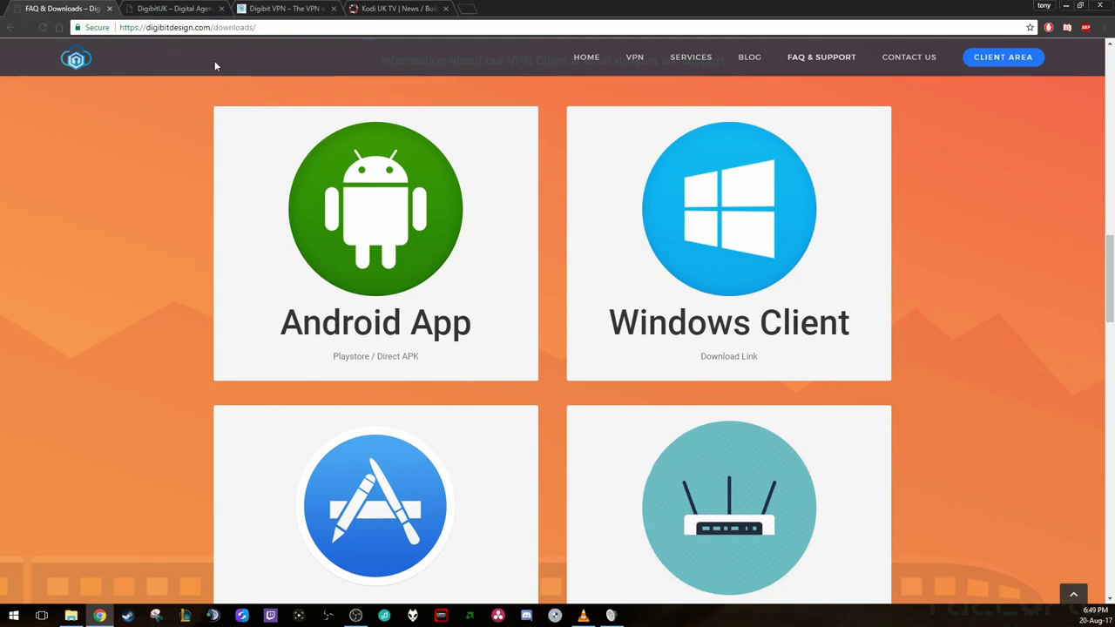
- Download and keep the Windows Client installer, then run it to its welcome screen
{"action": "mouse_move", "coordinate": [787, 314]}
{"action": "mouse_move", "coordinate": [871, 253]}
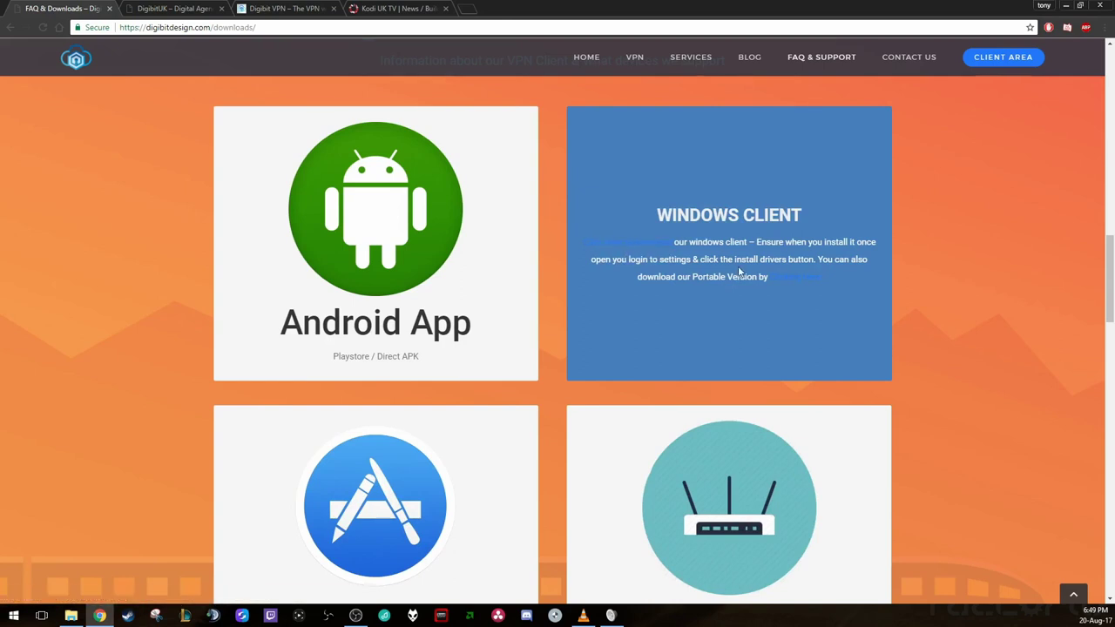
{"action": "left_click", "coordinate": [631, 244]}
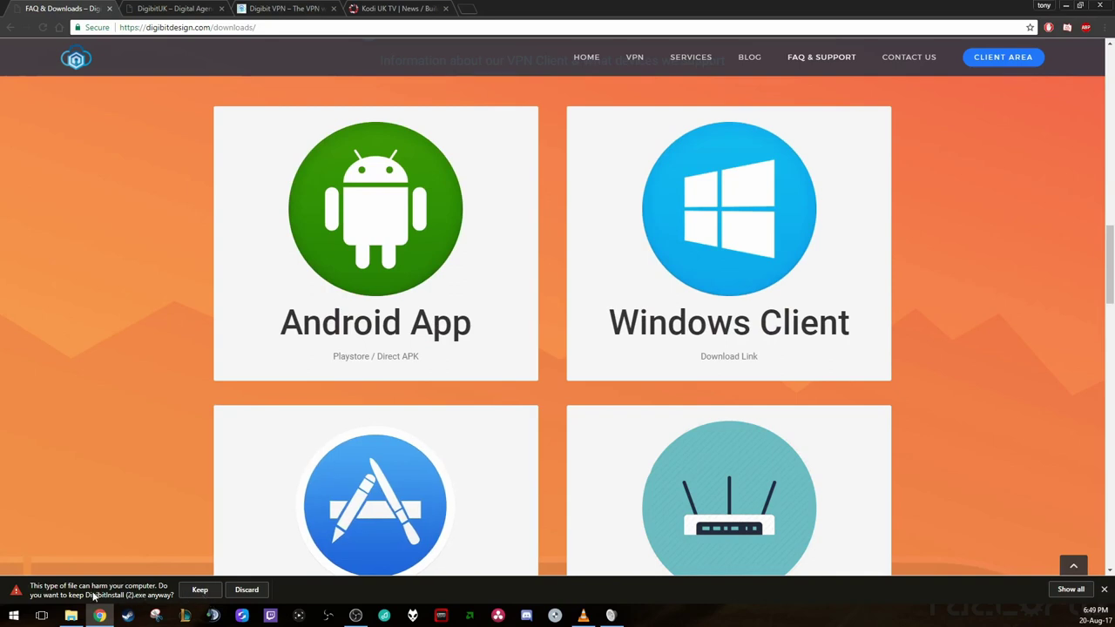
{"action": "left_click", "coordinate": [193, 597]}
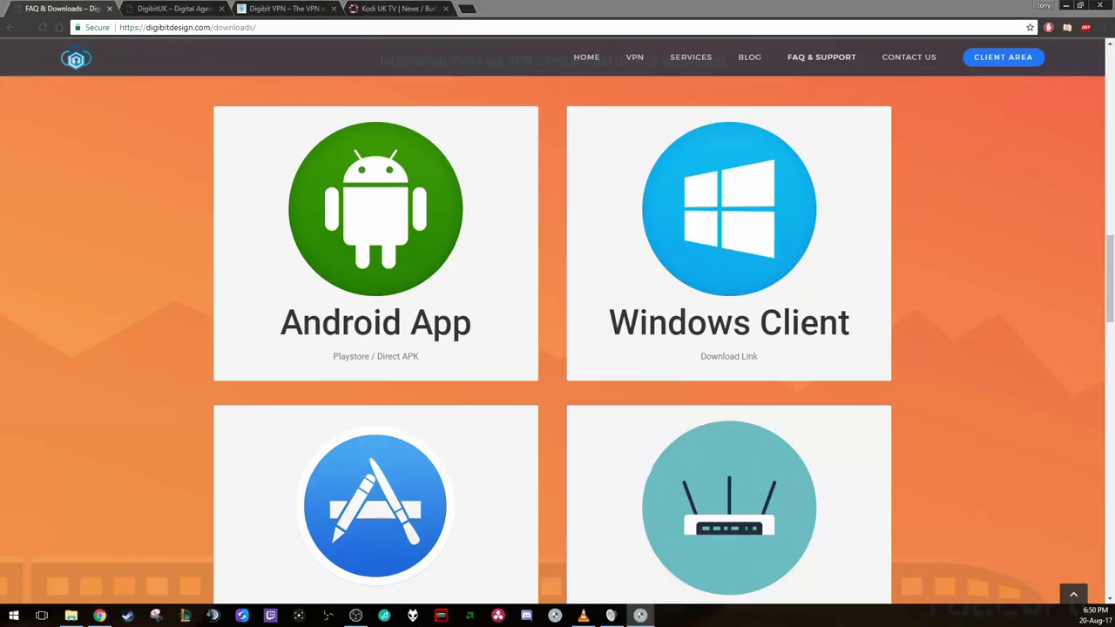
{"action": "left_click_drag", "start_coordinate": [613, 241], "coordinate": [580, 198]}
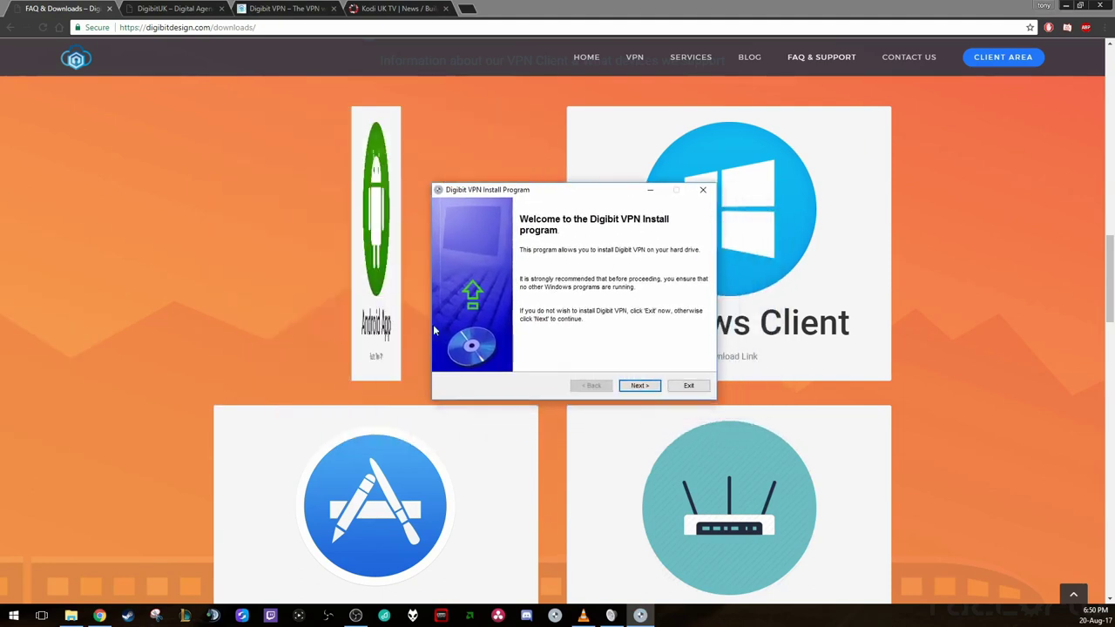
- Install Digibit VPN to C:\Program Files (x86)\Digibit VPN, accepting the licence, and exit the installer
{"action": "left_click", "coordinate": [1063, 7]}
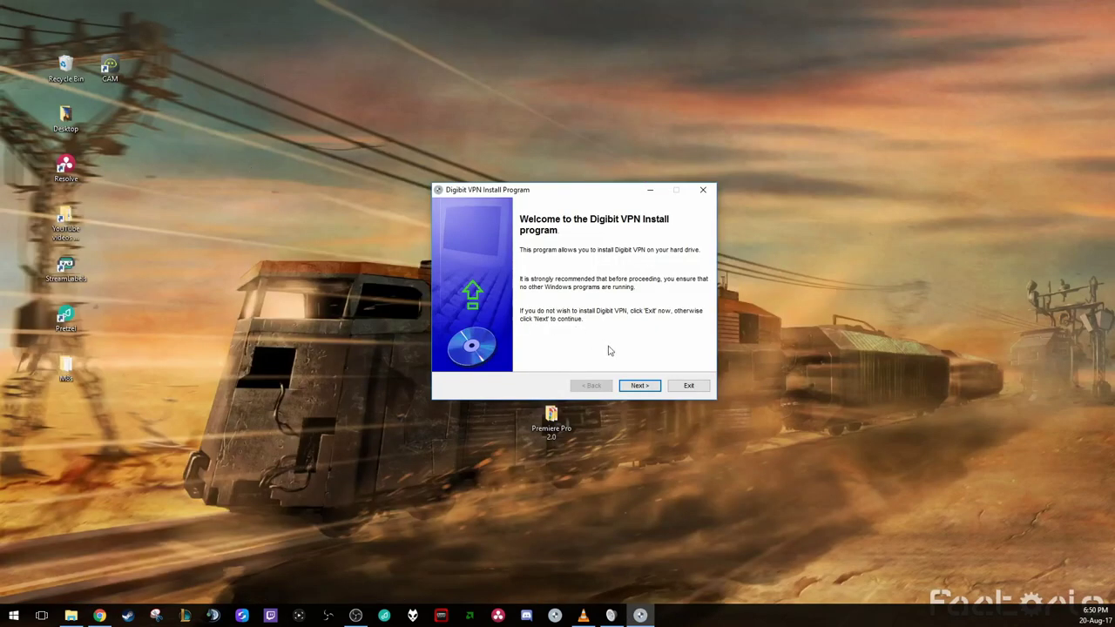
{"action": "left_click", "coordinate": [641, 386]}
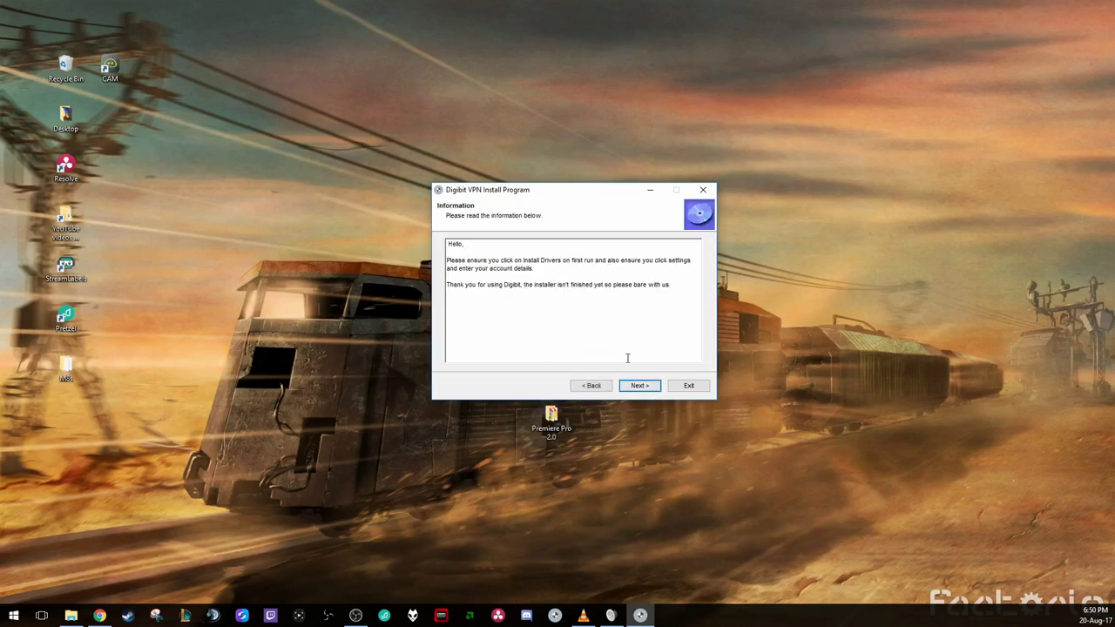
{"action": "left_click", "coordinate": [641, 385]}
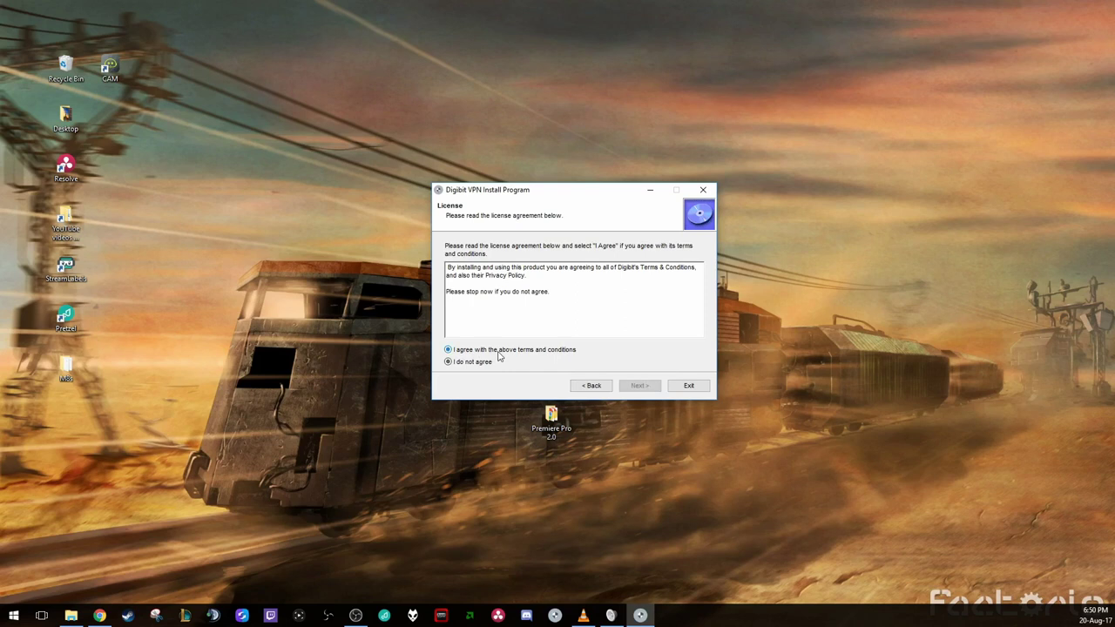
{"action": "left_click", "coordinate": [499, 353]}
{"action": "left_click", "coordinate": [643, 386]}
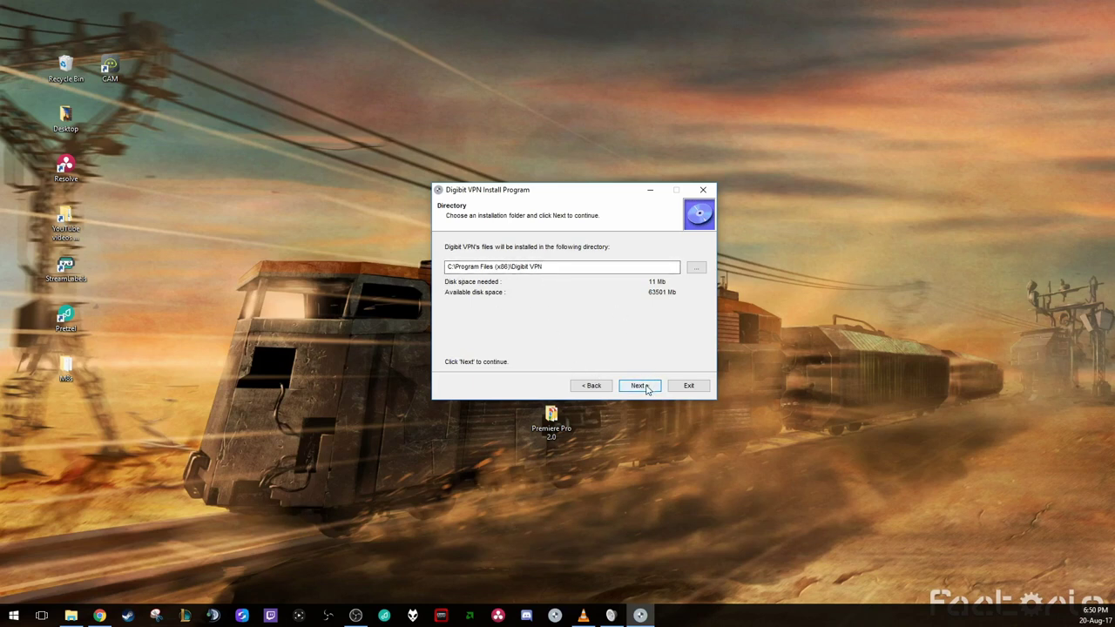
{"action": "left_click", "coordinate": [643, 386]}
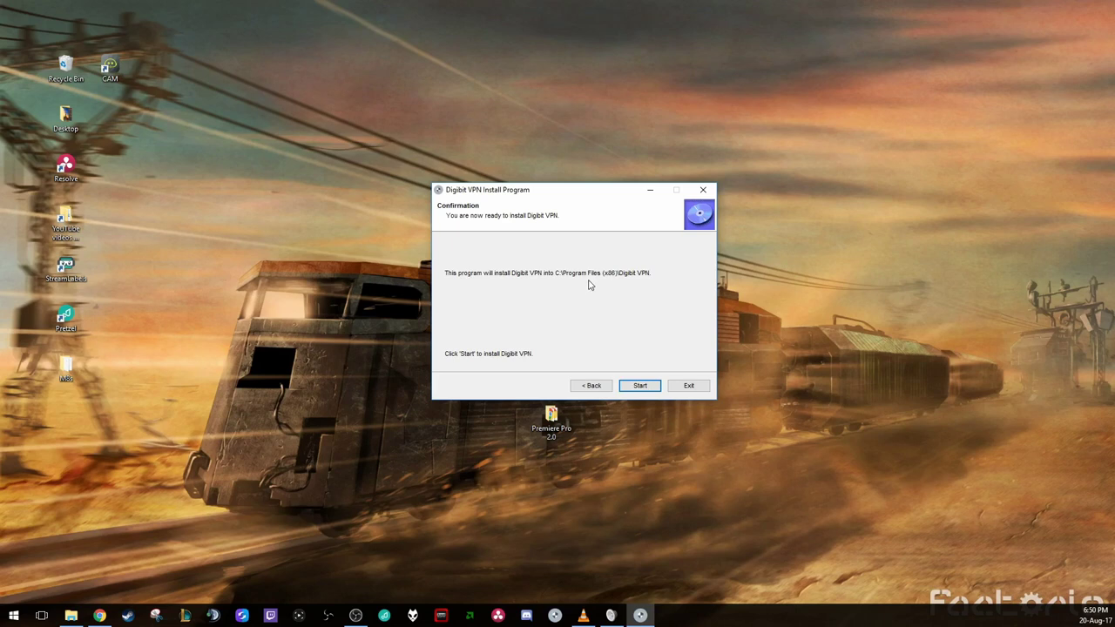
{"action": "left_click", "coordinate": [641, 386]}
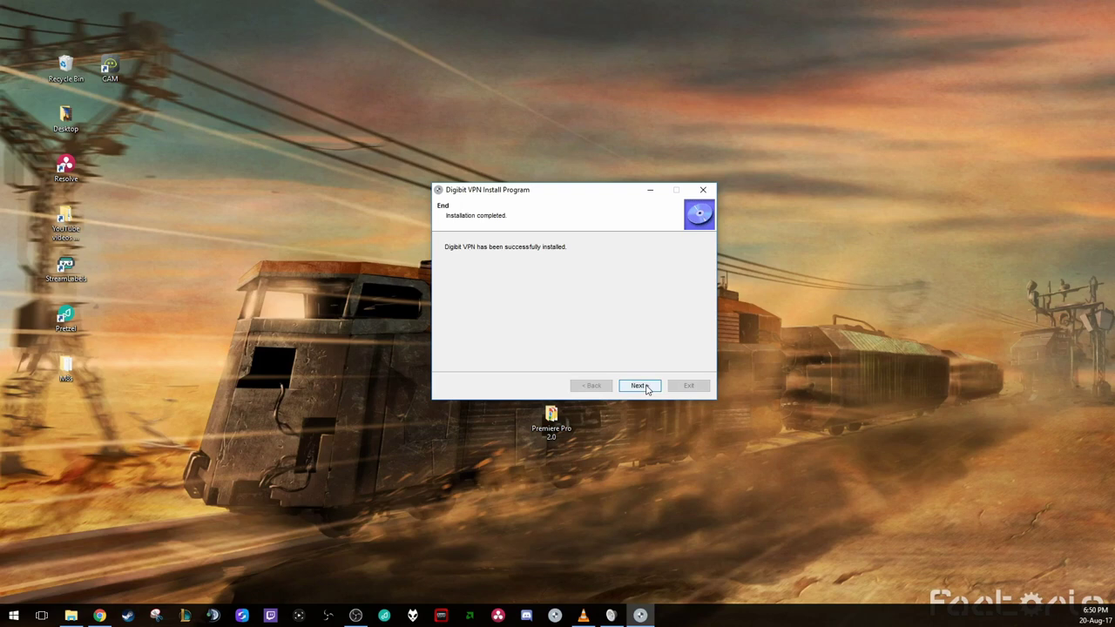
{"action": "left_click", "coordinate": [641, 386]}
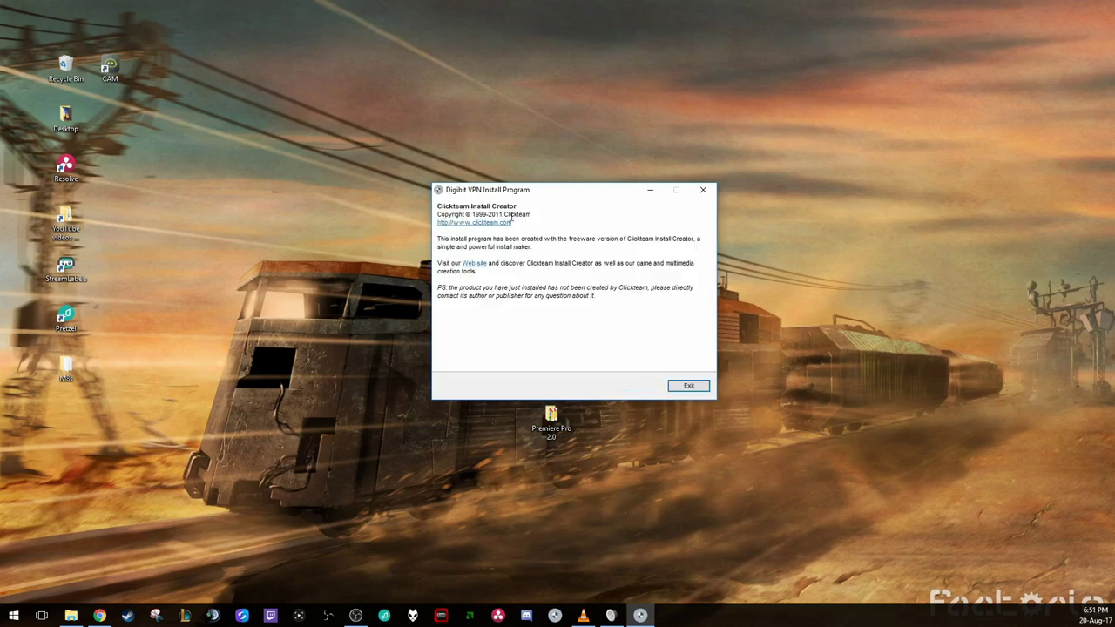
{"action": "left_click", "coordinate": [688, 388]}
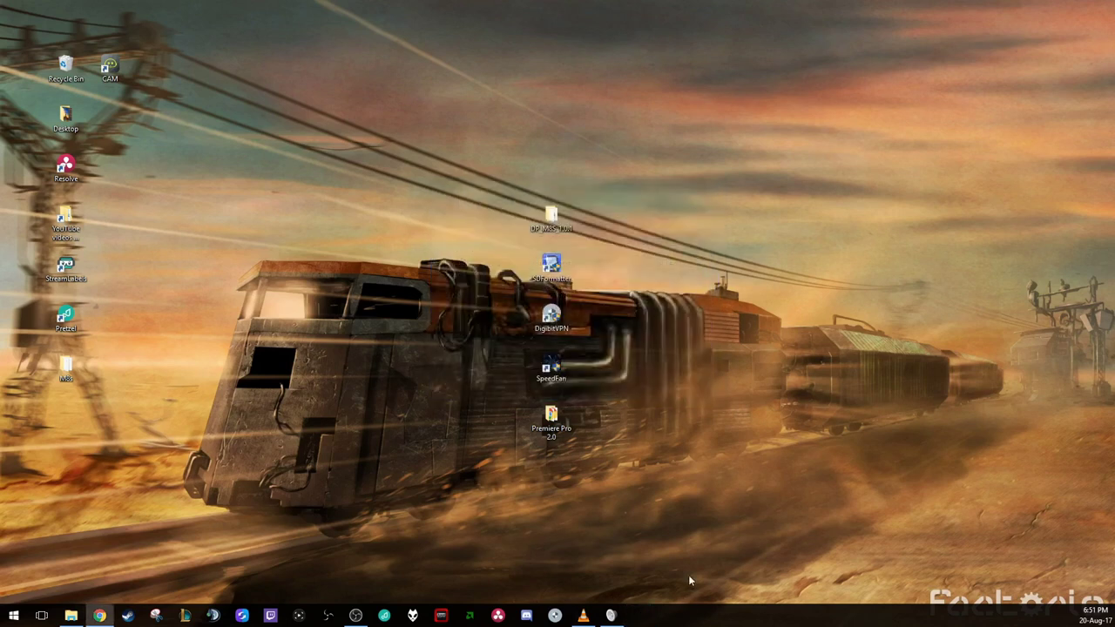
- Launch DigibitVPN from a Start menu search for 'digi' and centre its window
{"action": "left_click", "coordinate": [13, 616]}
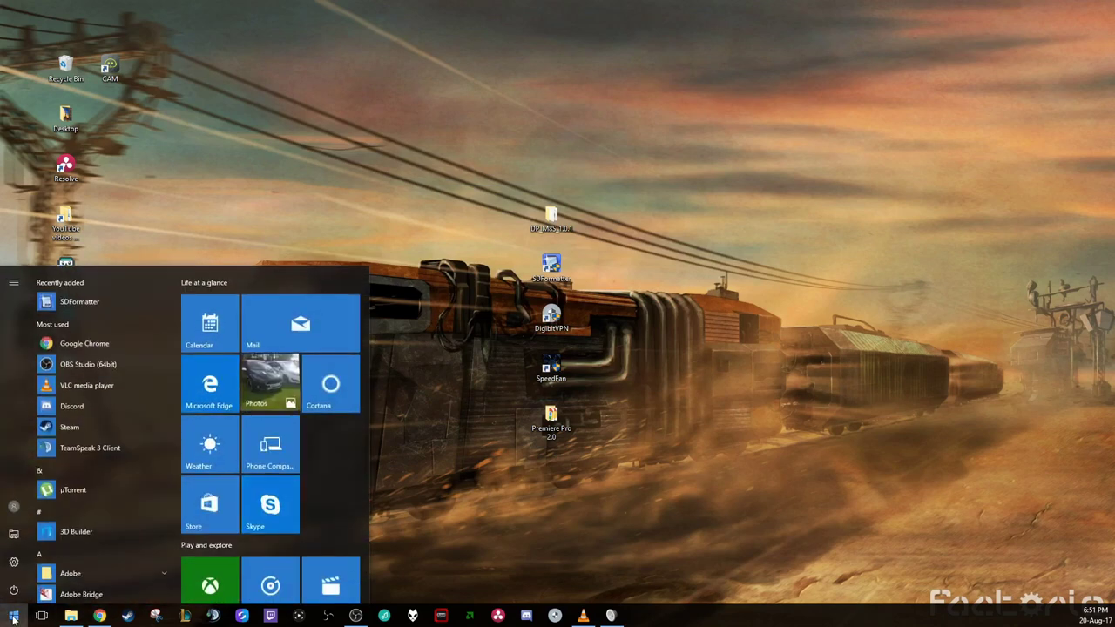
{"action": "type", "text": "digi"}
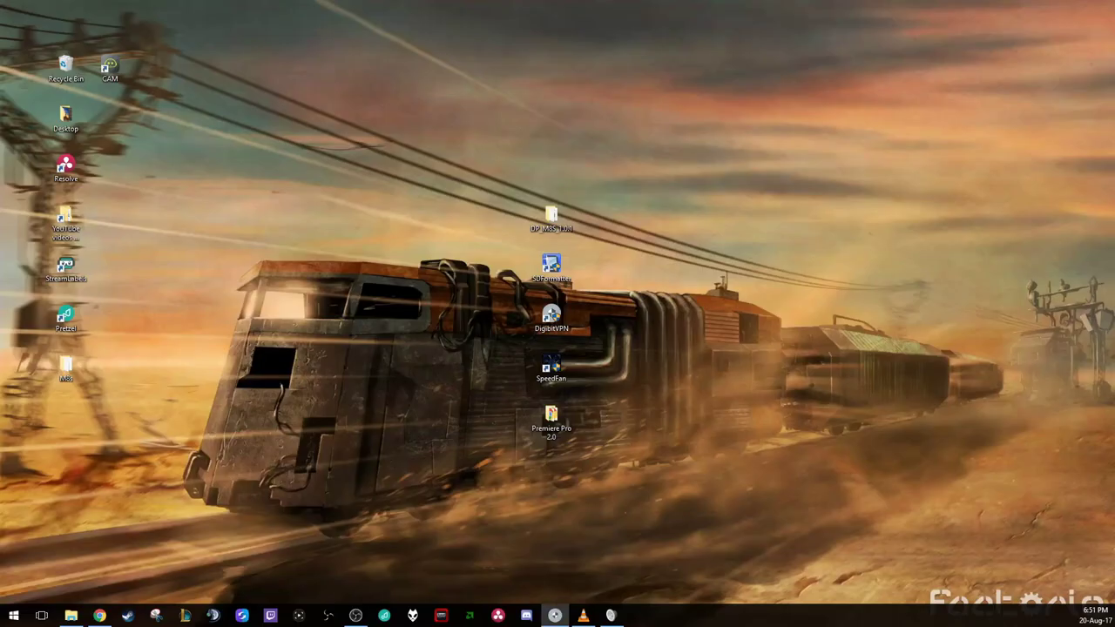
{"action": "left_click_drag", "start_coordinate": [332, 296], "coordinate": [562, 216]}
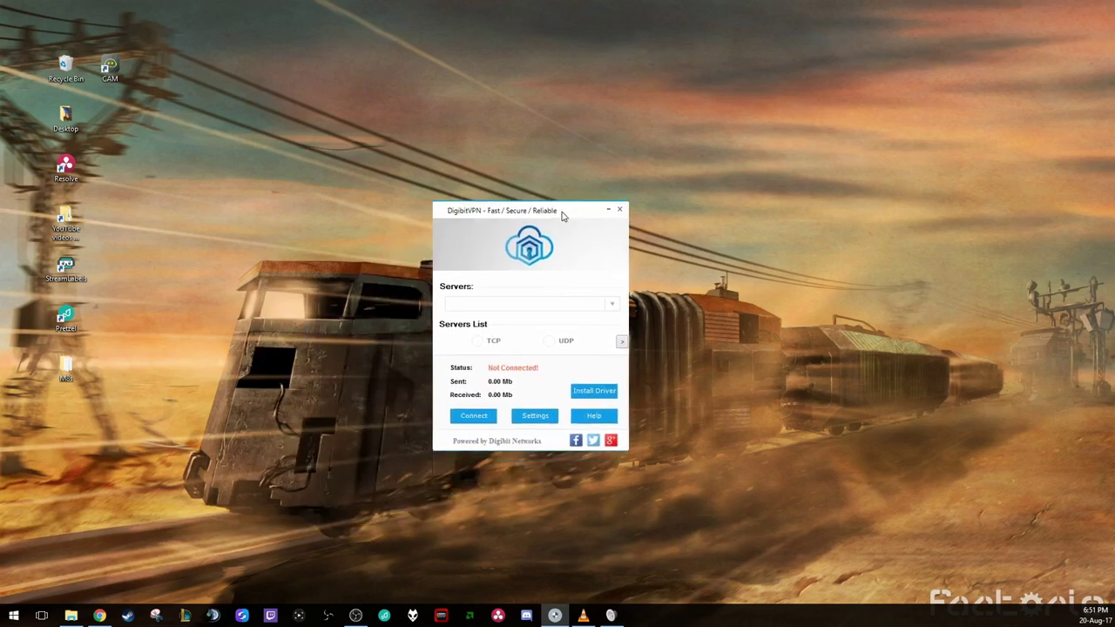
- Install the TAP-Windows 9.9.2 virtual Ethernet adapter driver with default options and finish setup
{"action": "left_click", "coordinate": [611, 399]}
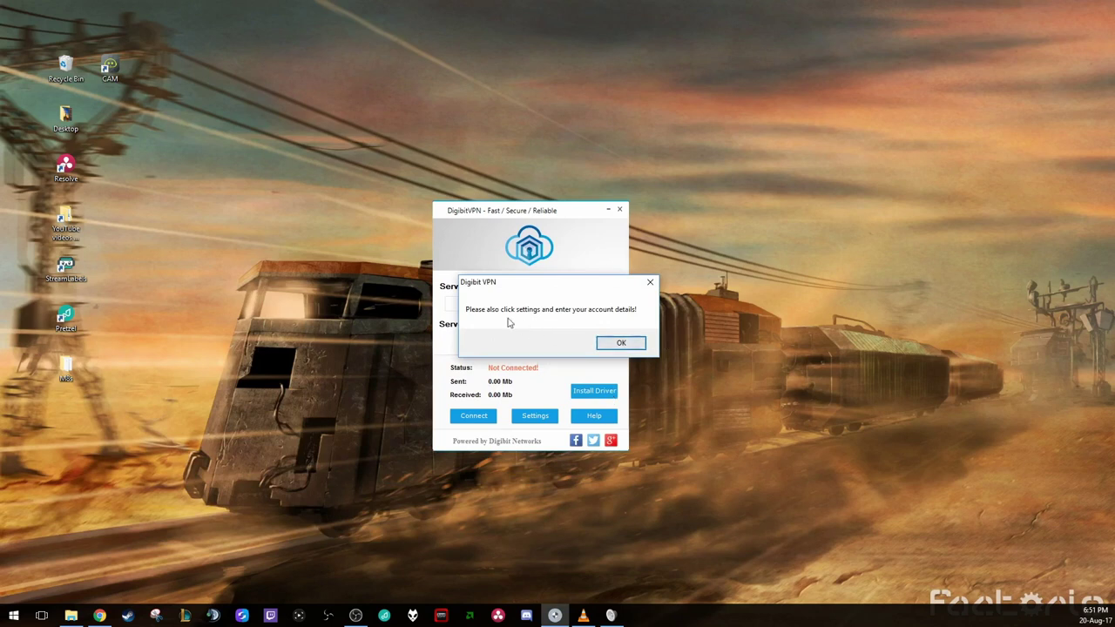
{"action": "left_click", "coordinate": [621, 344]}
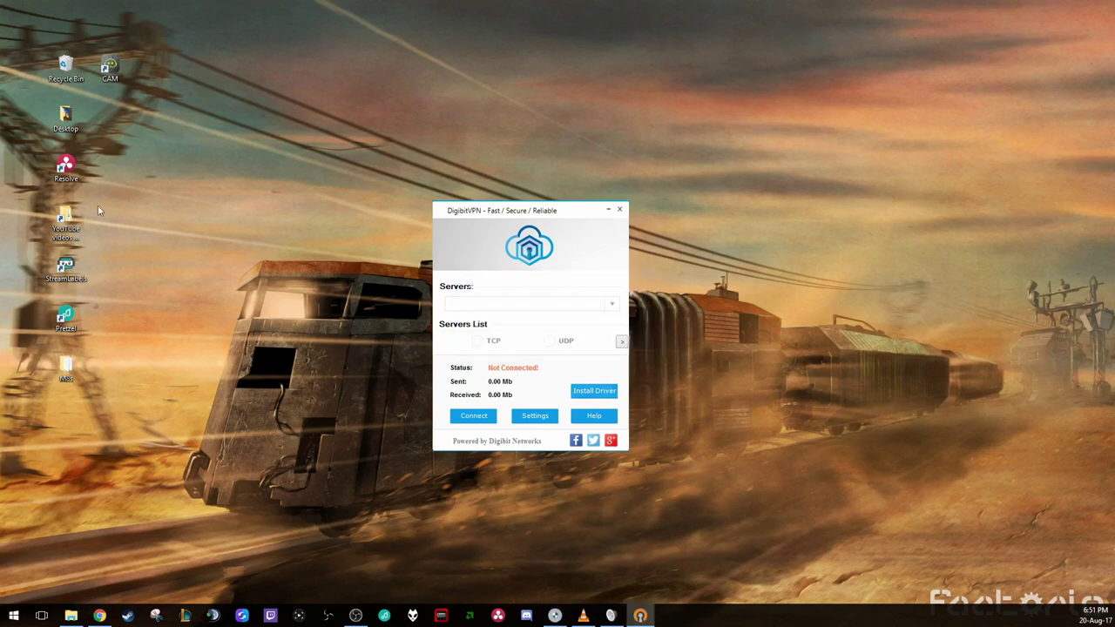
{"action": "left_click_drag", "start_coordinate": [154, 215], "coordinate": [590, 262]}
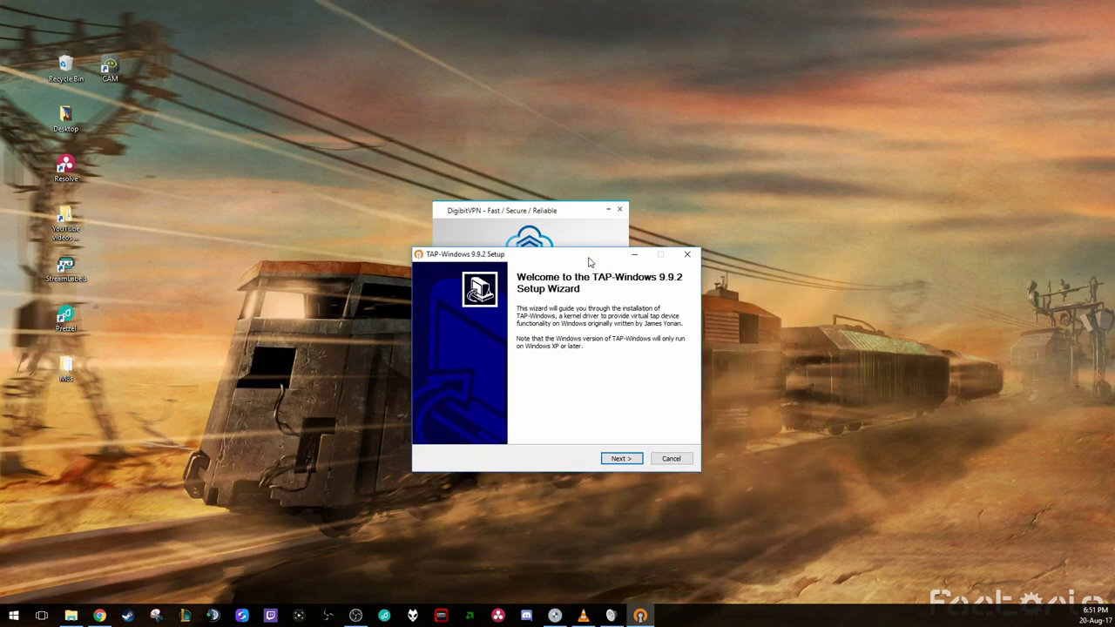
{"action": "left_click", "coordinate": [622, 461]}
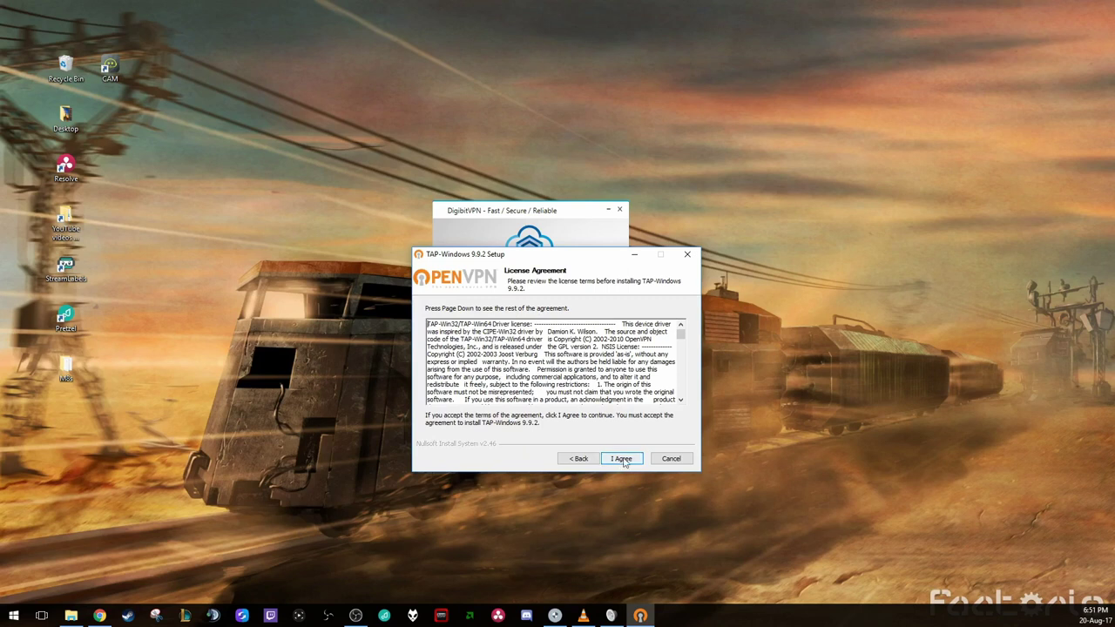
{"action": "left_click", "coordinate": [622, 460]}
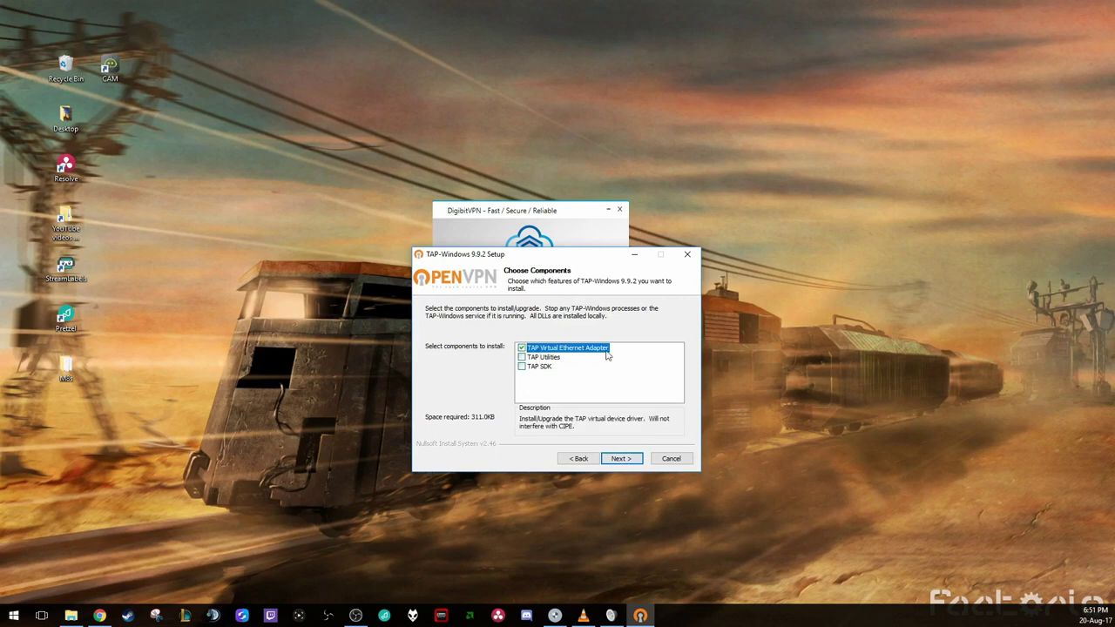
{"action": "left_click", "coordinate": [622, 460]}
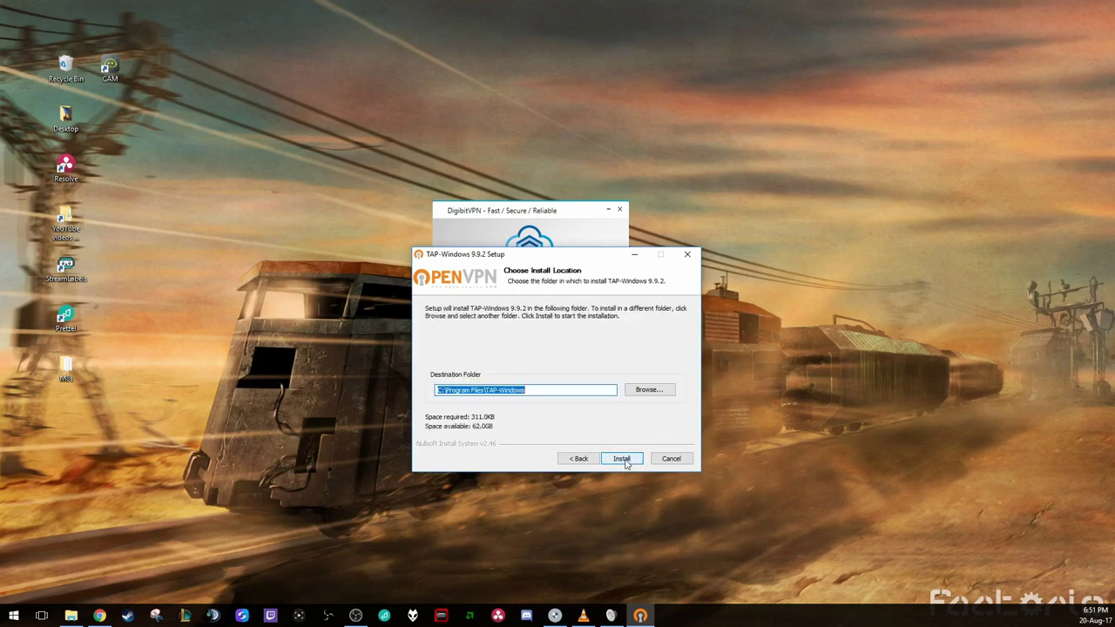
{"action": "left_click", "coordinate": [622, 462]}
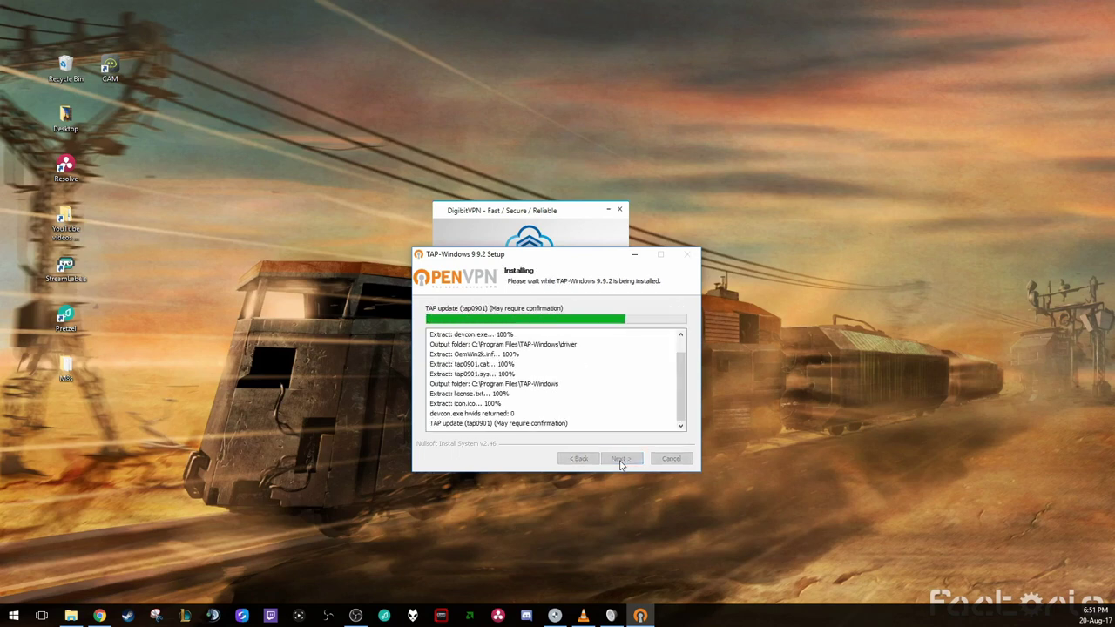
{"action": "left_click", "coordinate": [622, 461]}
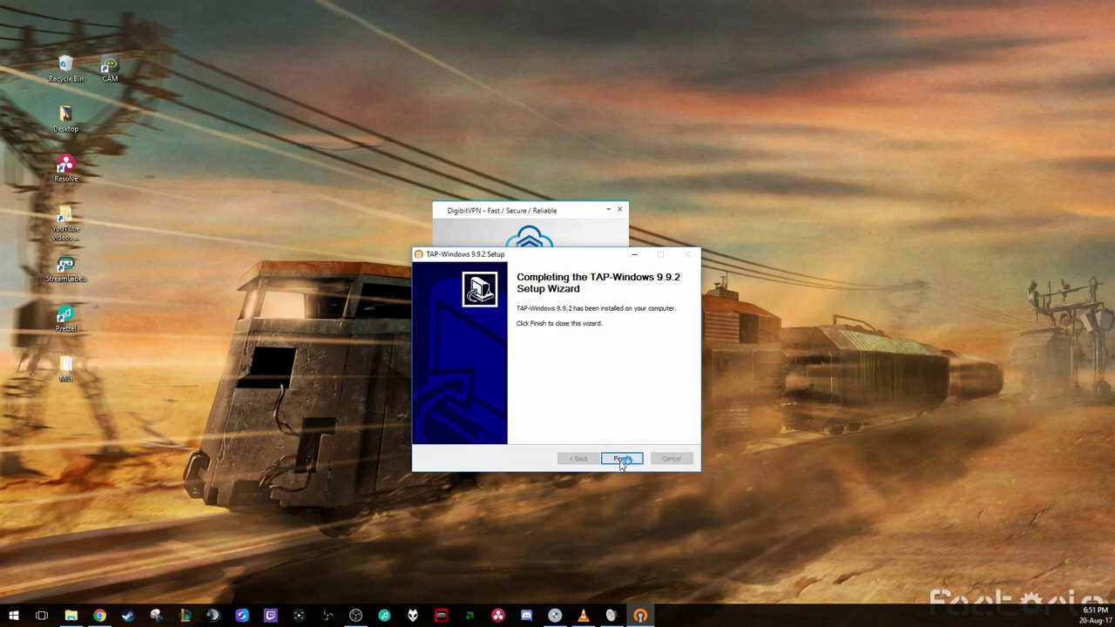
{"action": "left_click", "coordinate": [622, 460]}
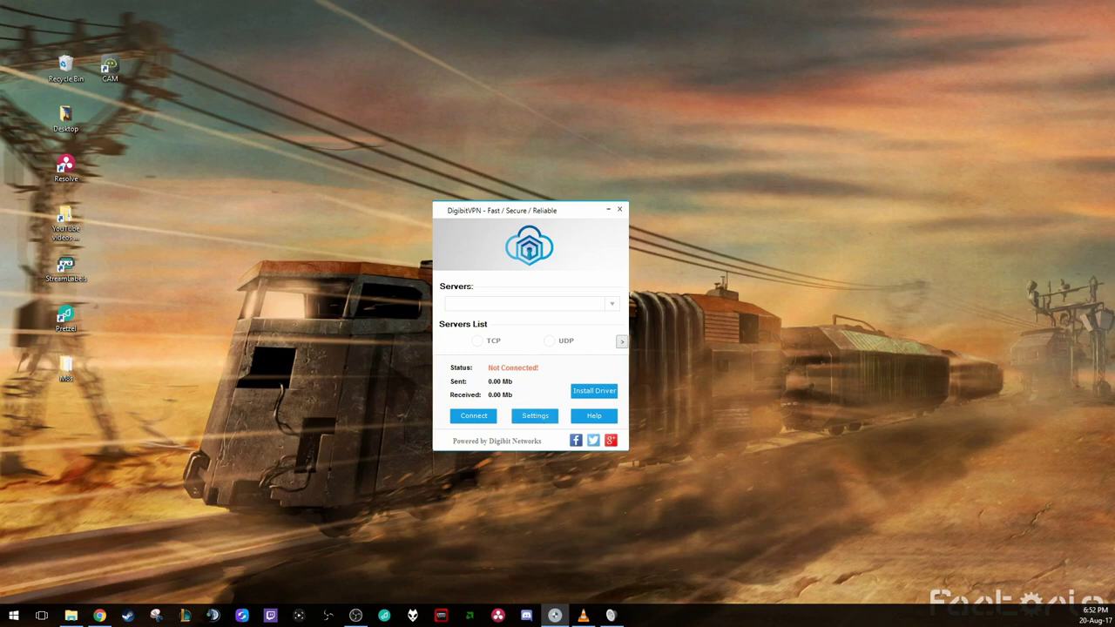
{"action": "left_click", "coordinate": [535, 416]}
{"action": "left_click_drag", "start_coordinate": [326, 275], "coordinate": [538, 179]}
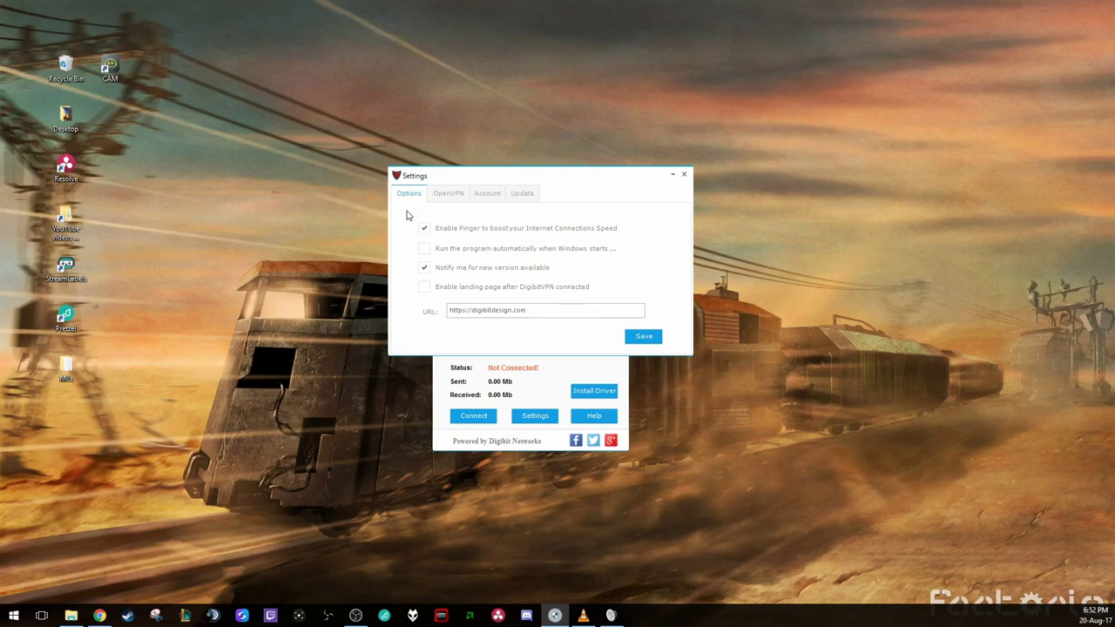
{"action": "left_click", "coordinate": [488, 194]}
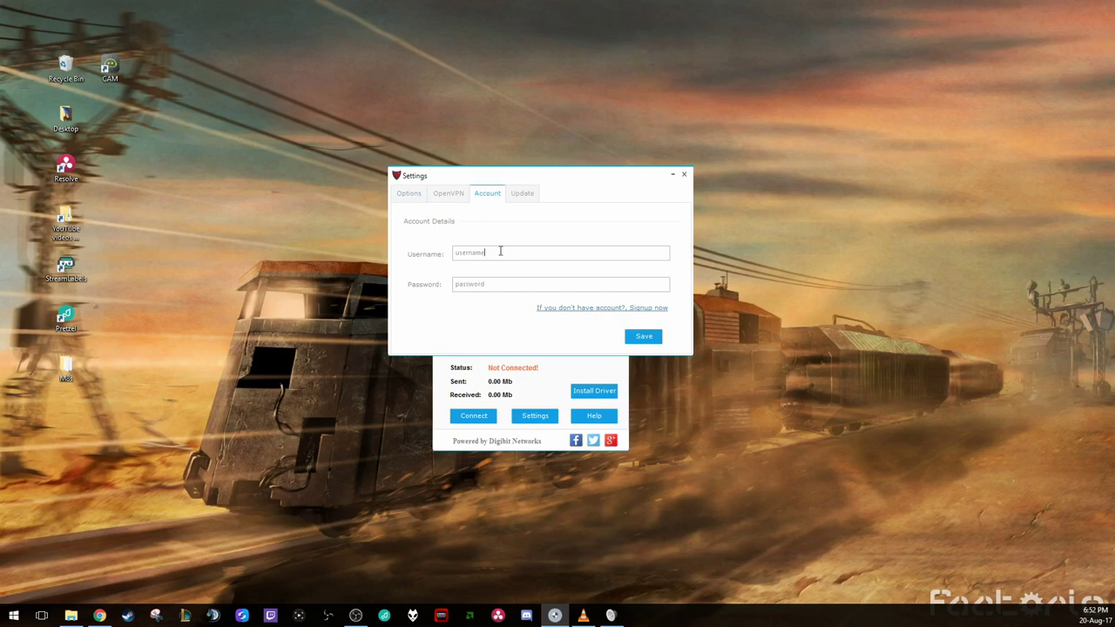
{"action": "left_click_drag", "start_coordinate": [500, 252], "coordinate": [453, 254]}
{"action": "left_click_drag", "start_coordinate": [511, 284], "coordinate": [446, 284]}
{"action": "left_click_drag", "start_coordinate": [498, 256], "coordinate": [437, 255]}
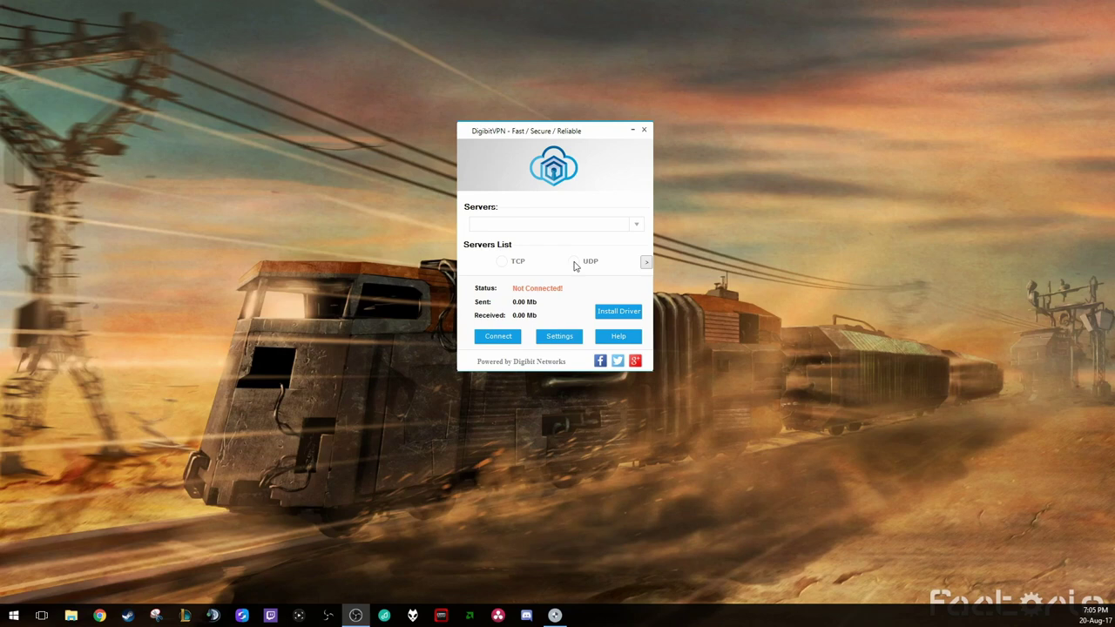
- Choose UDP and select United Kingdom: Server 1 from the server list
{"action": "left_click", "coordinate": [574, 264]}
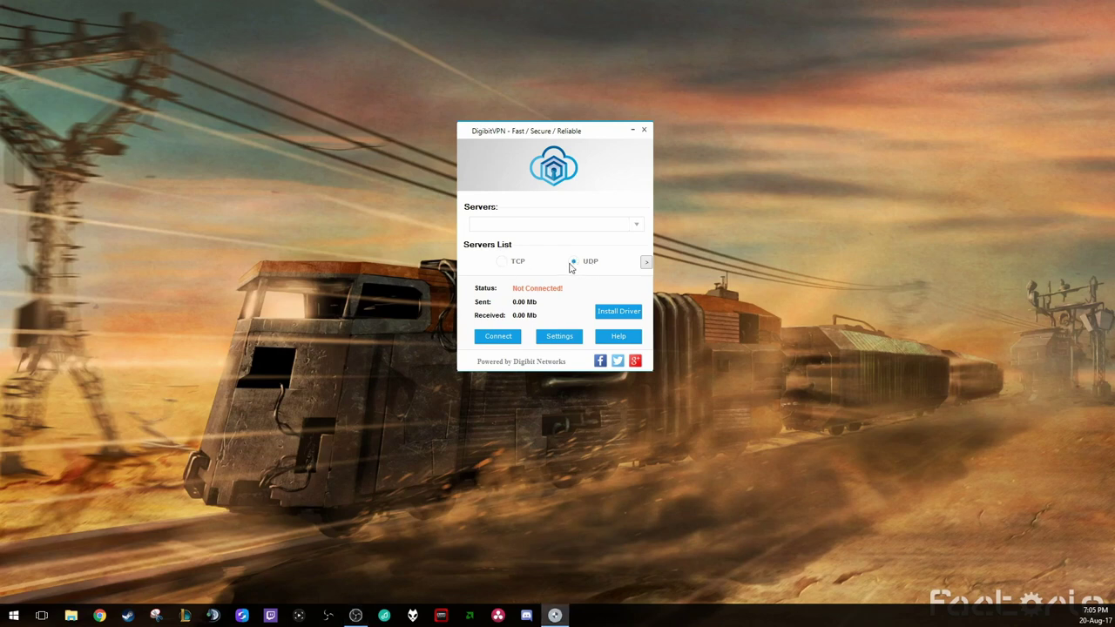
{"action": "left_click", "coordinate": [637, 228]}
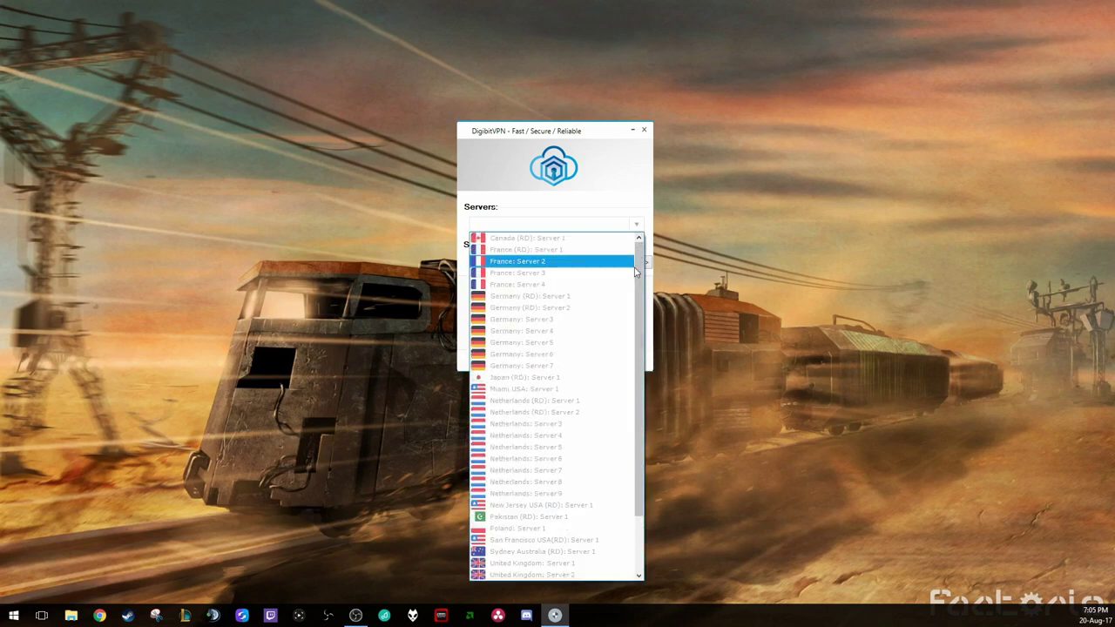
{"action": "left_click_drag", "start_coordinate": [641, 274], "coordinate": [637, 292]}
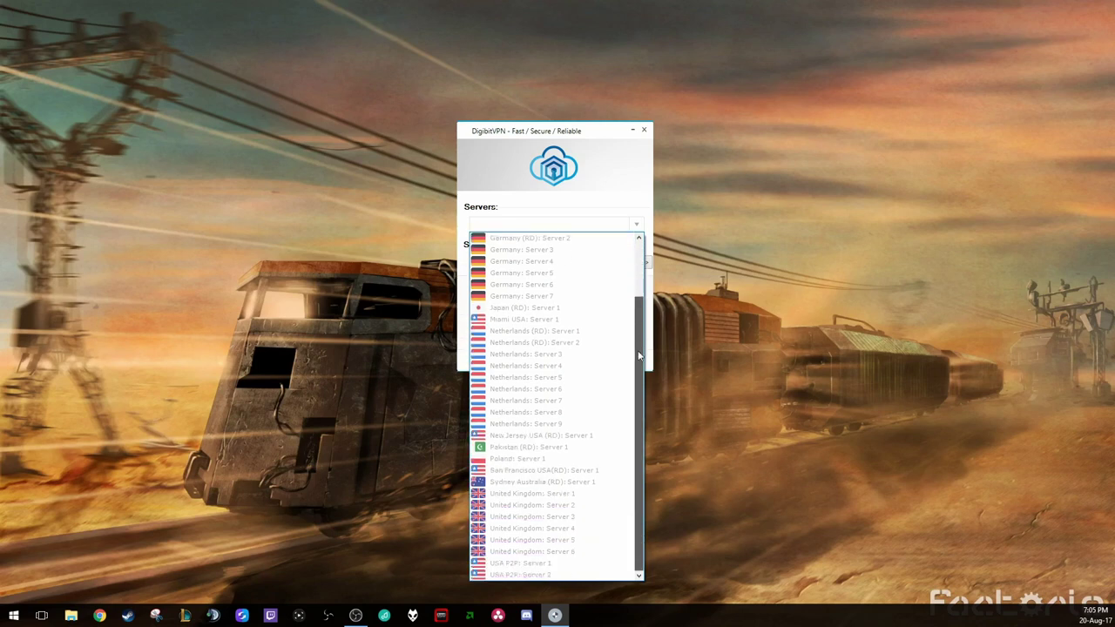
{"action": "scroll", "coordinate": [637, 293], "scroll_direction": "up", "scroll_amount": 1}
{"action": "scroll", "coordinate": [635, 346], "scroll_direction": "down", "scroll_amount": 1}
{"action": "scroll", "coordinate": [634, 340], "scroll_direction": "up", "scroll_amount": 1}
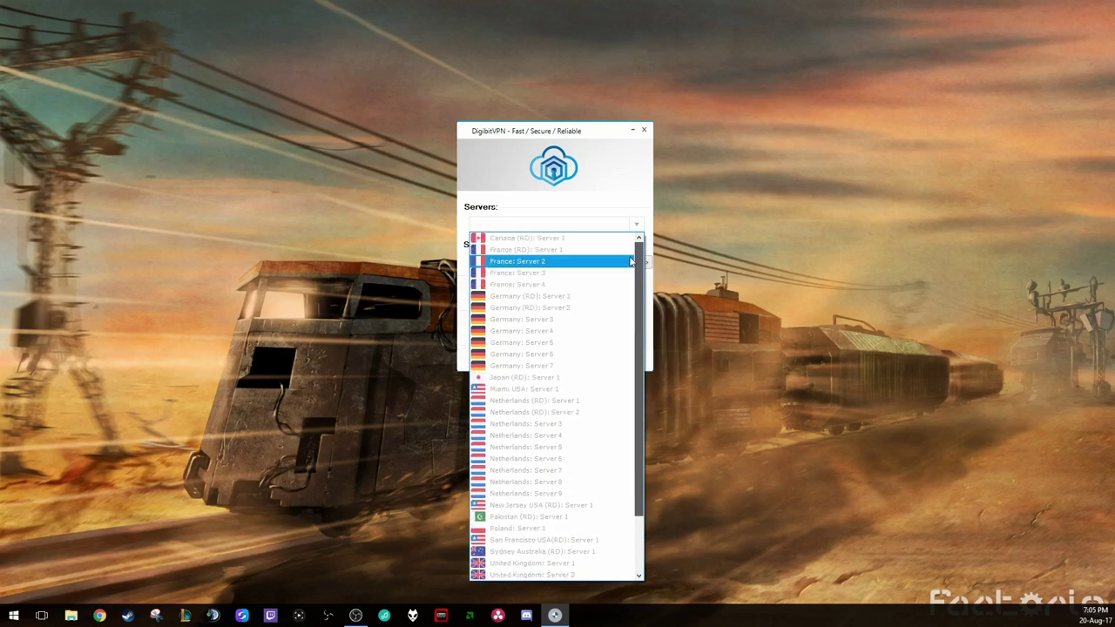
{"action": "scroll", "coordinate": [629, 247], "scroll_direction": "down", "scroll_amount": 2}
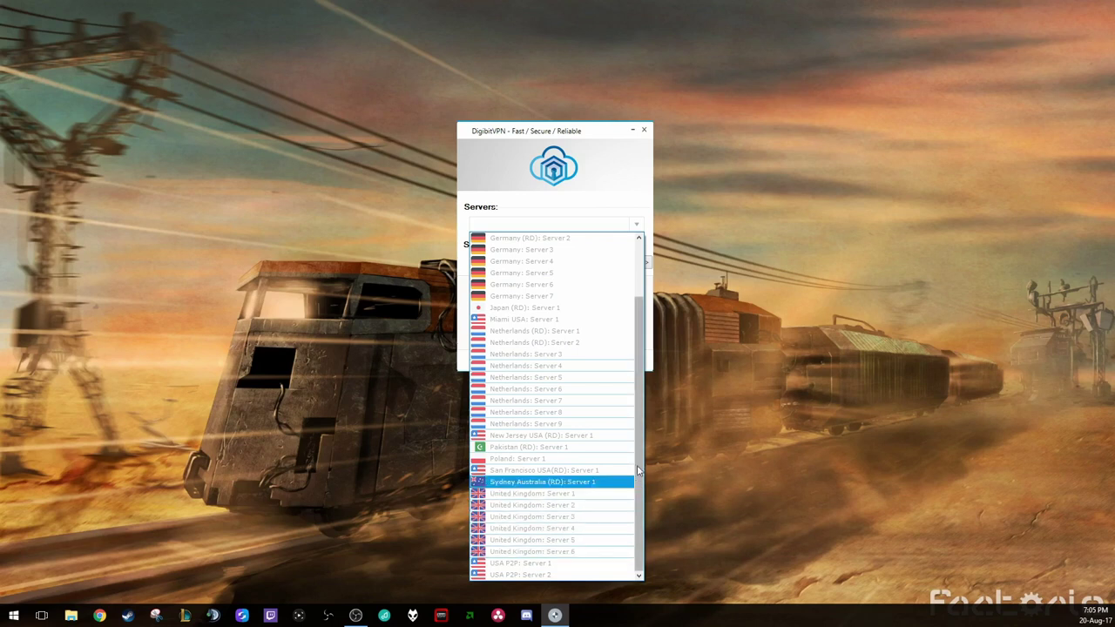
{"action": "left_click", "coordinate": [600, 494]}
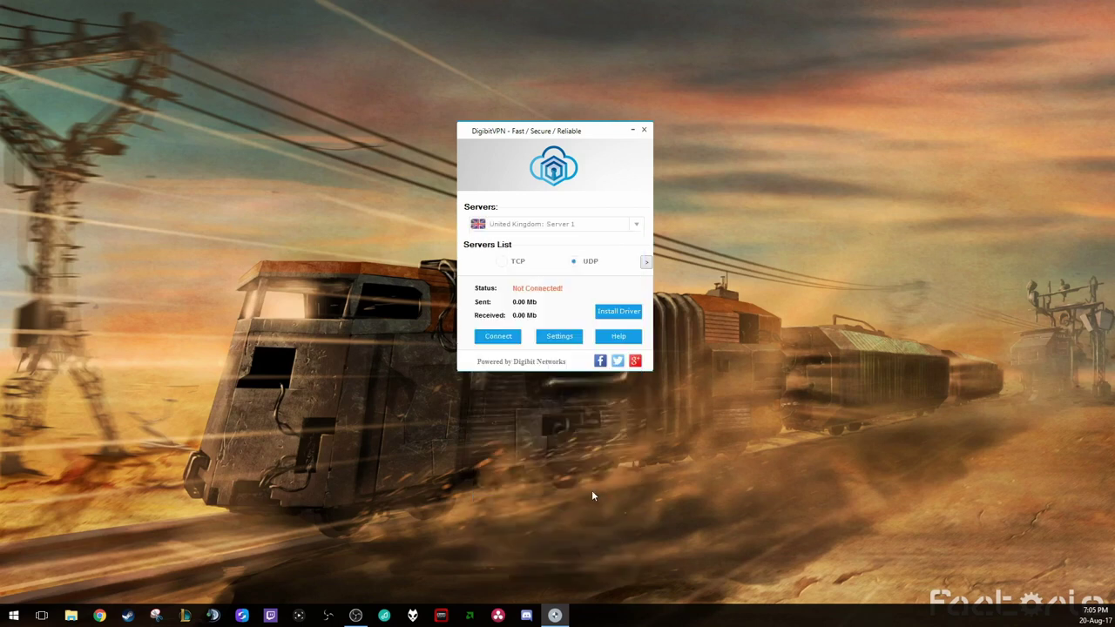
{"action": "left_click", "coordinate": [637, 226]}
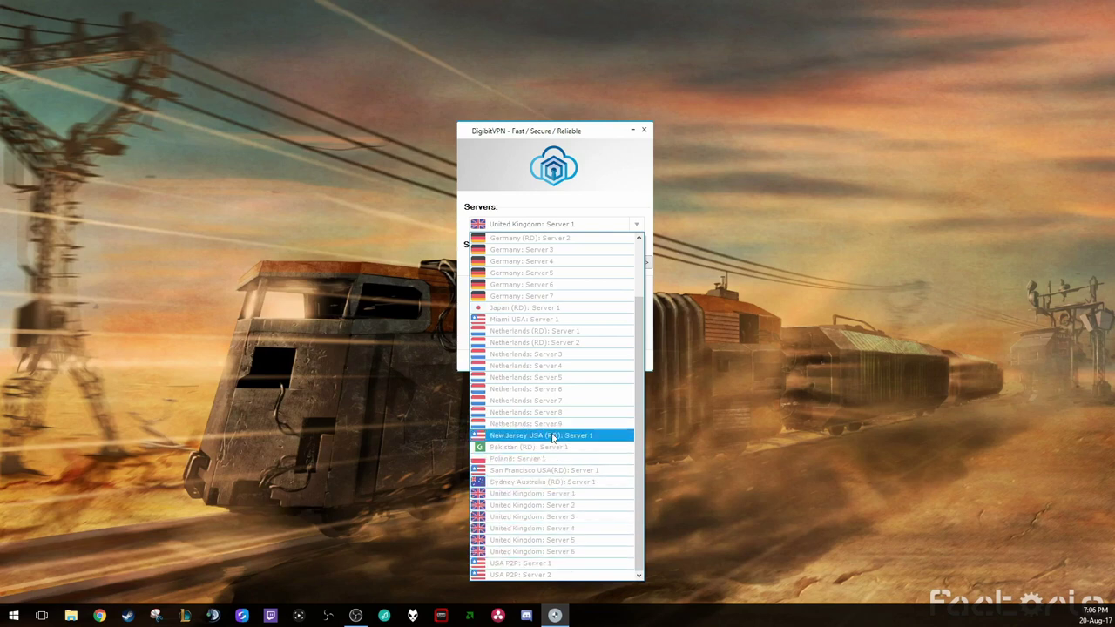
- Close the server list and connect to United Kingdom: Server 1 over UDP
{"action": "left_click", "coordinate": [562, 493]}
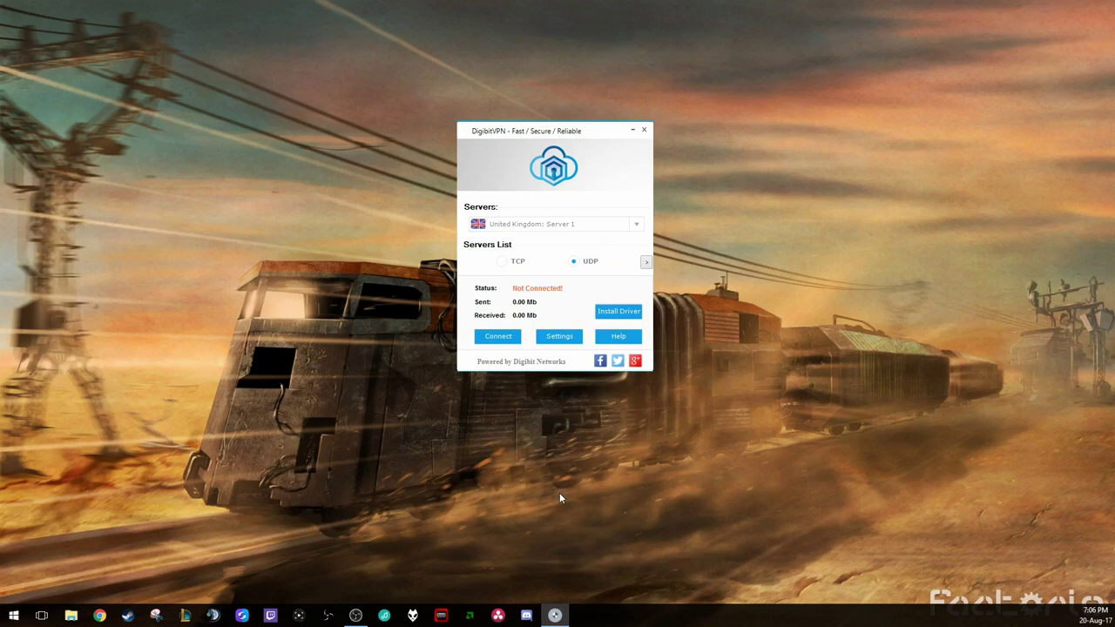
{"action": "left_click", "coordinate": [495, 337]}
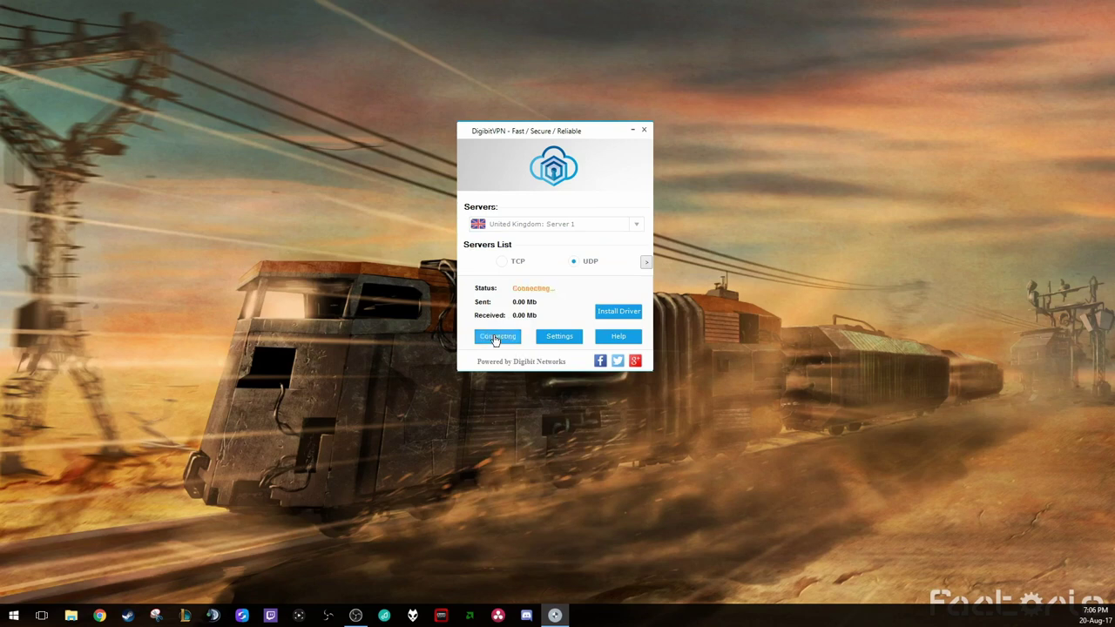